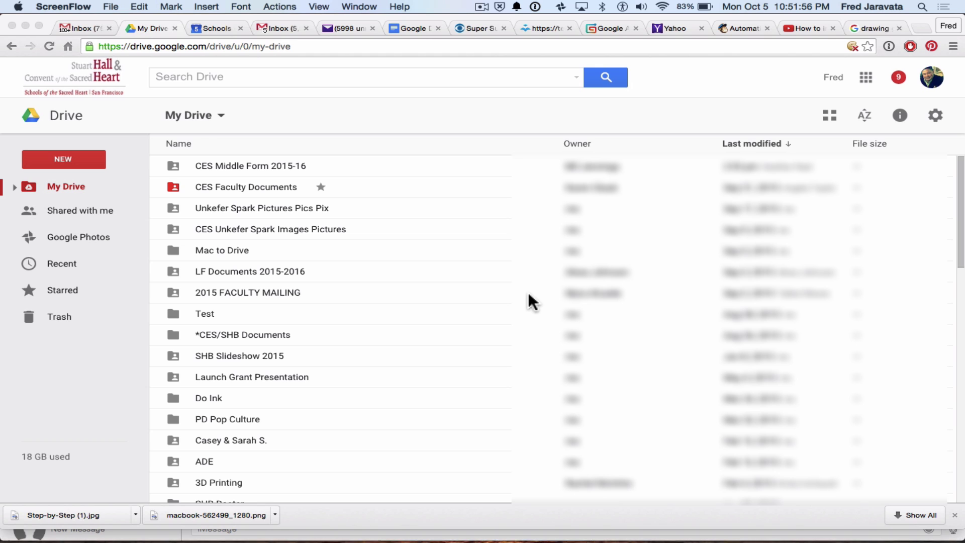
# Step: Open the NEW menu in Google Drive
pyautogui.click(64, 160)
# Step: Create a blank Google Docs document and title it 'U.S. Map'
pyautogui.click(64, 160)
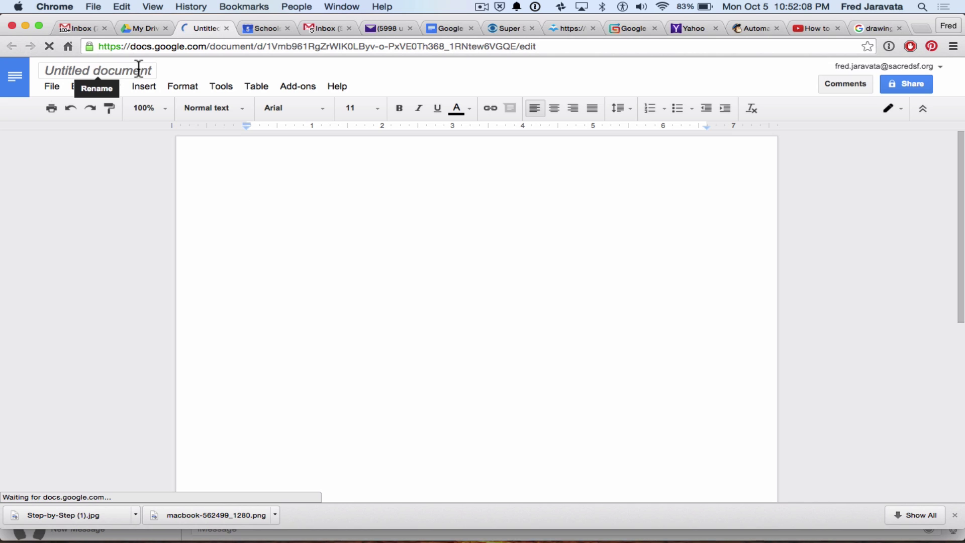
pyautogui.click(138, 66)
pyautogui.write('U')
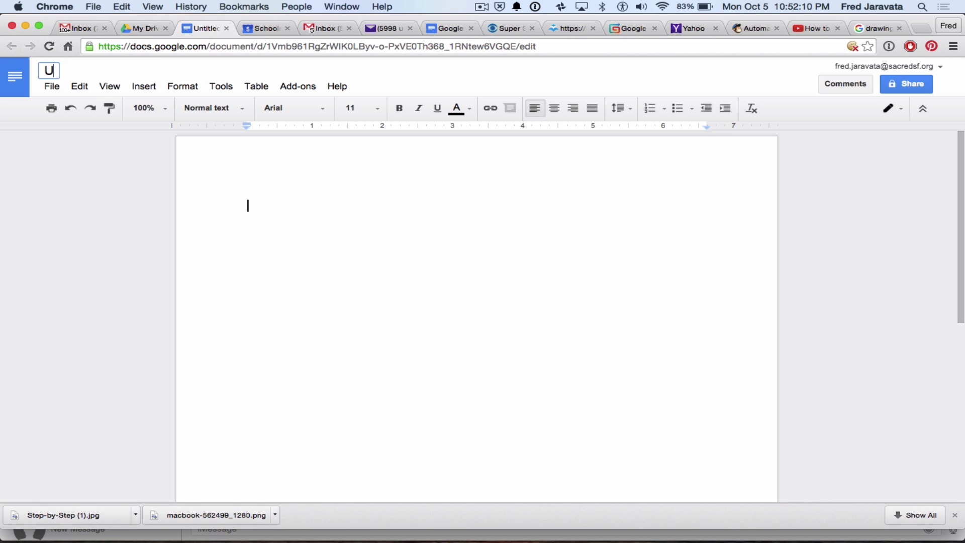
pyautogui.write('.S. Map')
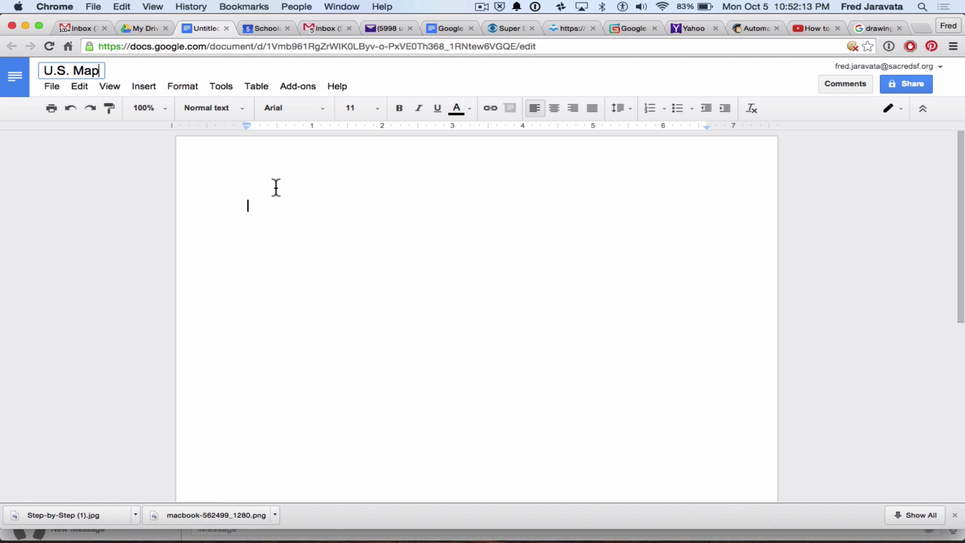
pyautogui.press('Return')
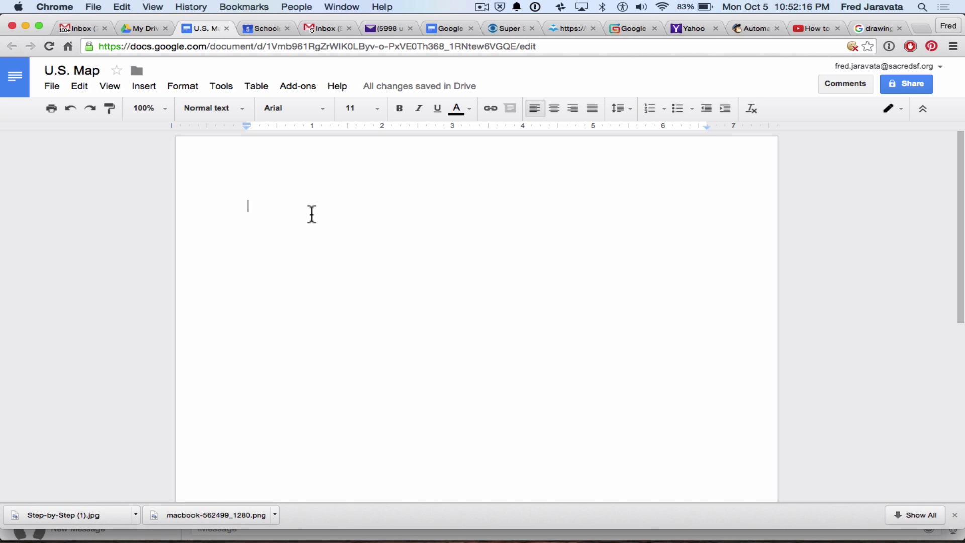
# Step: Insert a new blank drawing through Insert > Drawing
pyautogui.click(143, 86)
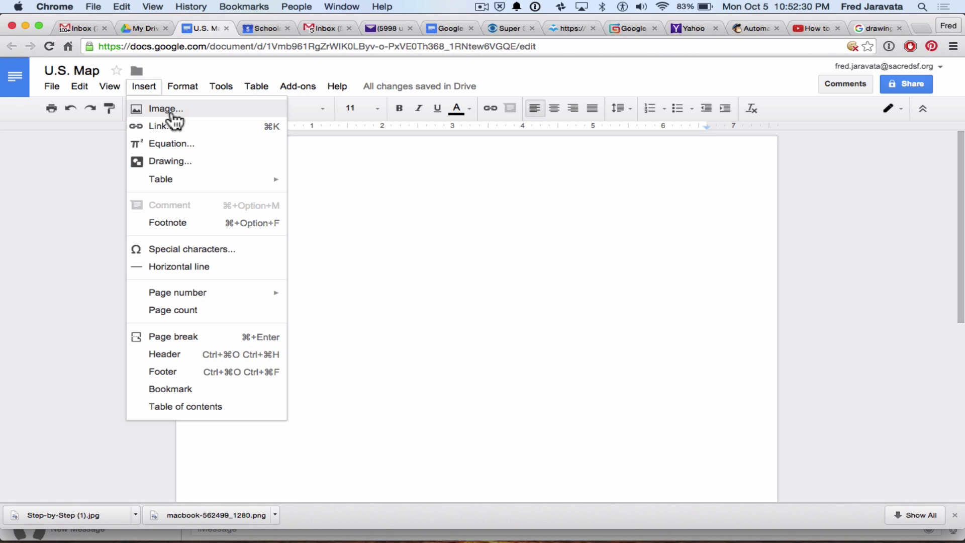
pyautogui.click(161, 162)
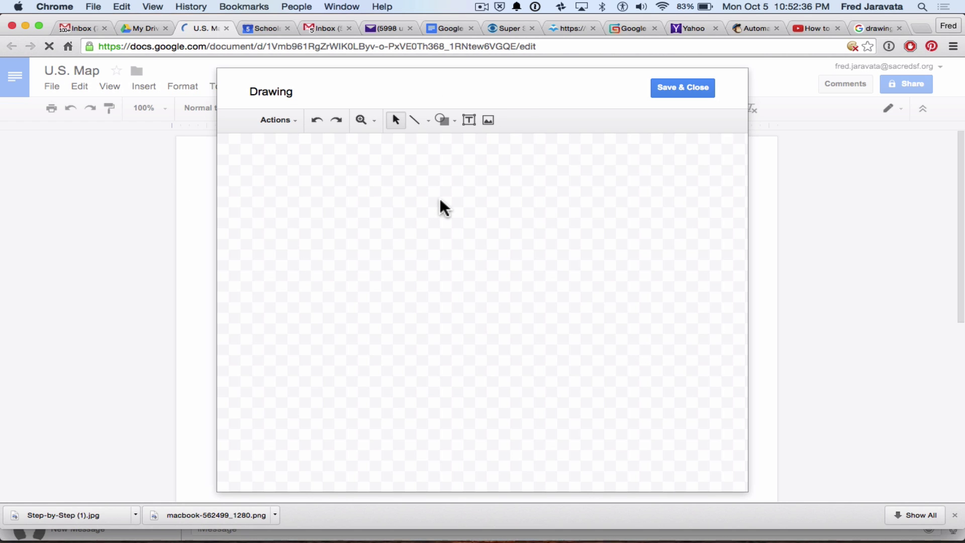
# Step: Enter 'U.S. Map' in the drawing's Google image search
pyautogui.click(493, 124)
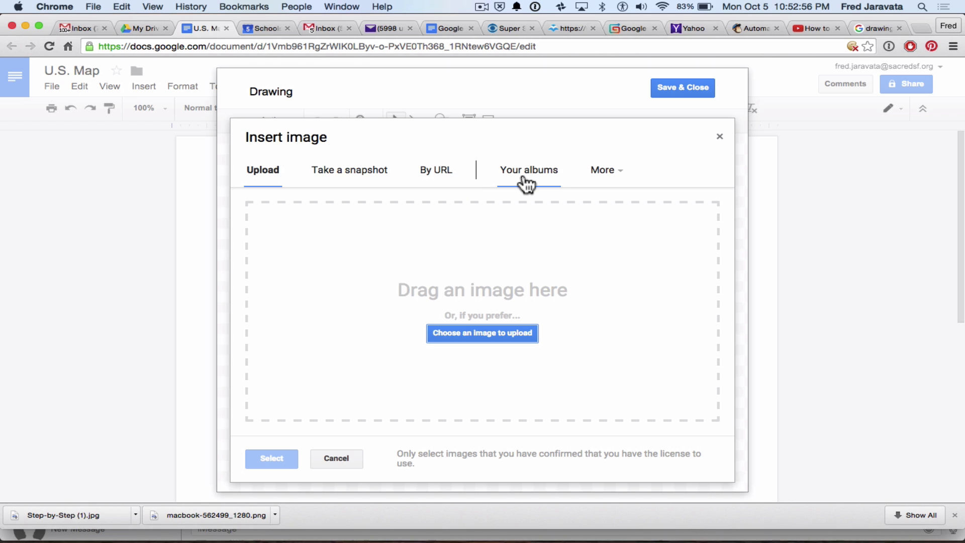
pyautogui.click(620, 175)
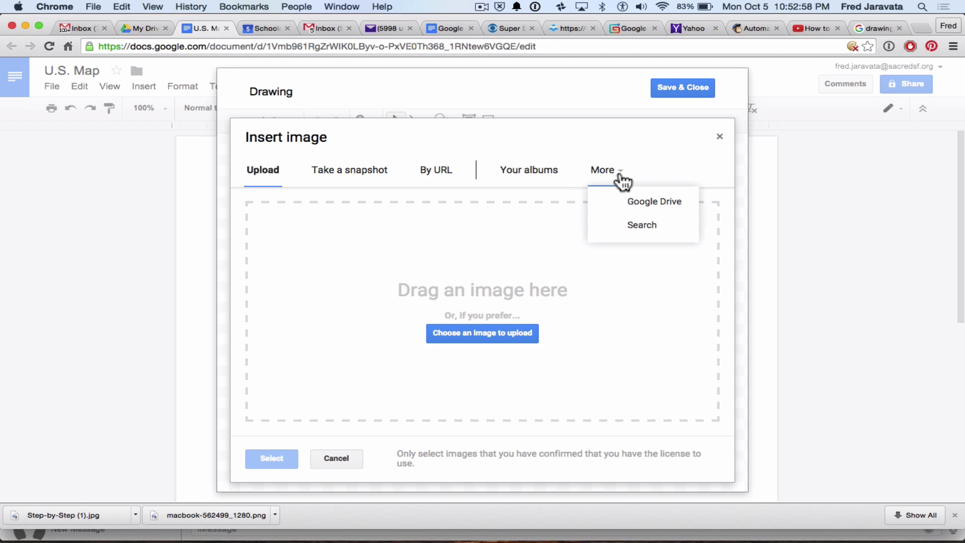
pyautogui.click(656, 232)
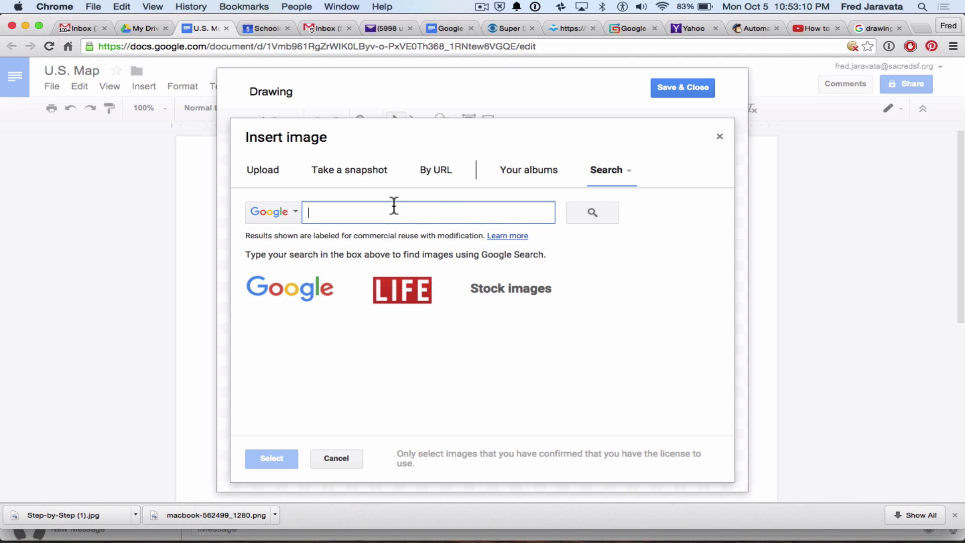
pyautogui.write('U.S. Map')
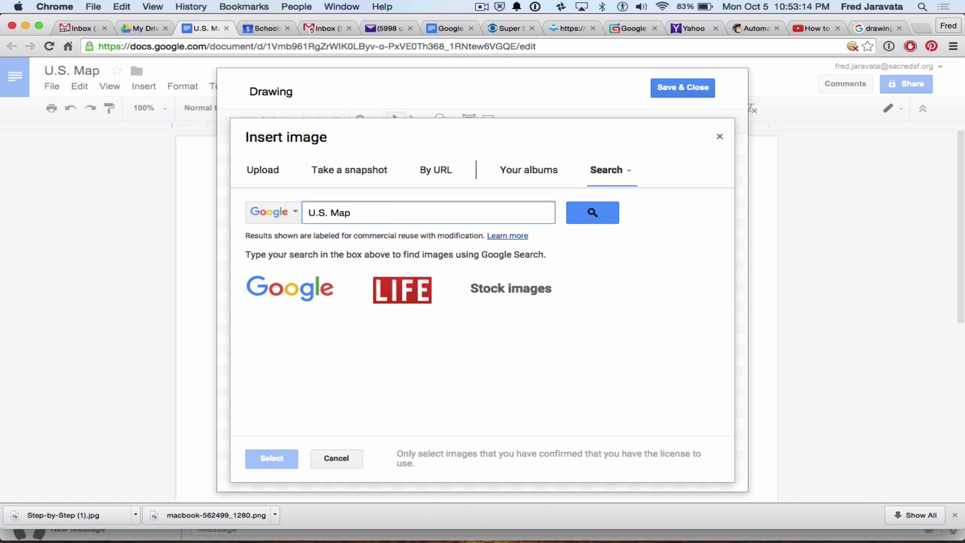
# Step: Run the 'U.S. Map' image search and try the black-and-white colour filter
pyautogui.click(585, 216)
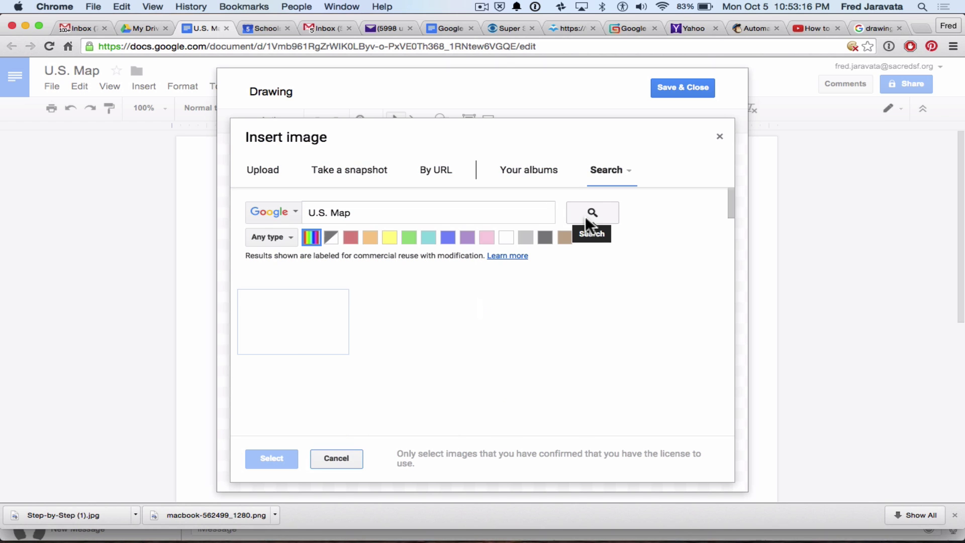
pyautogui.click(281, 240)
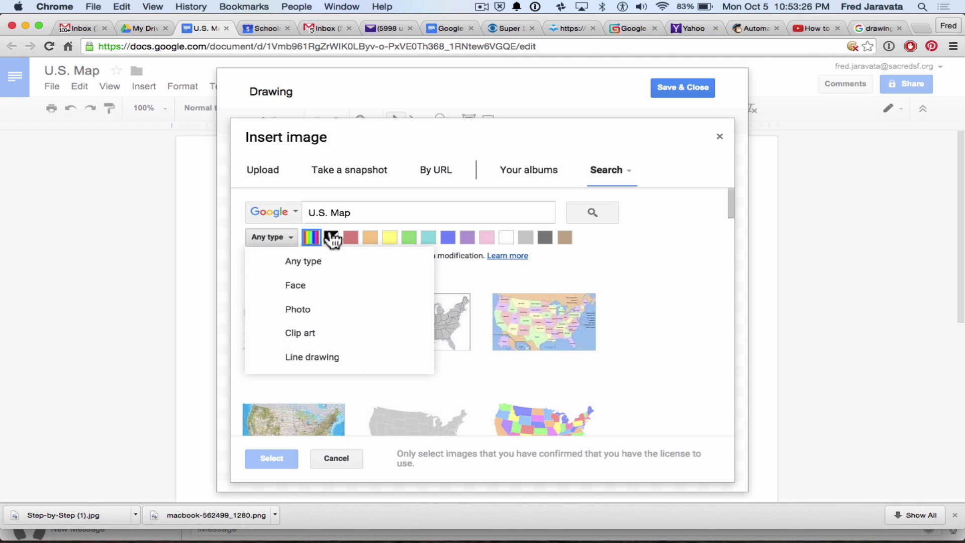
pyautogui.click(614, 270)
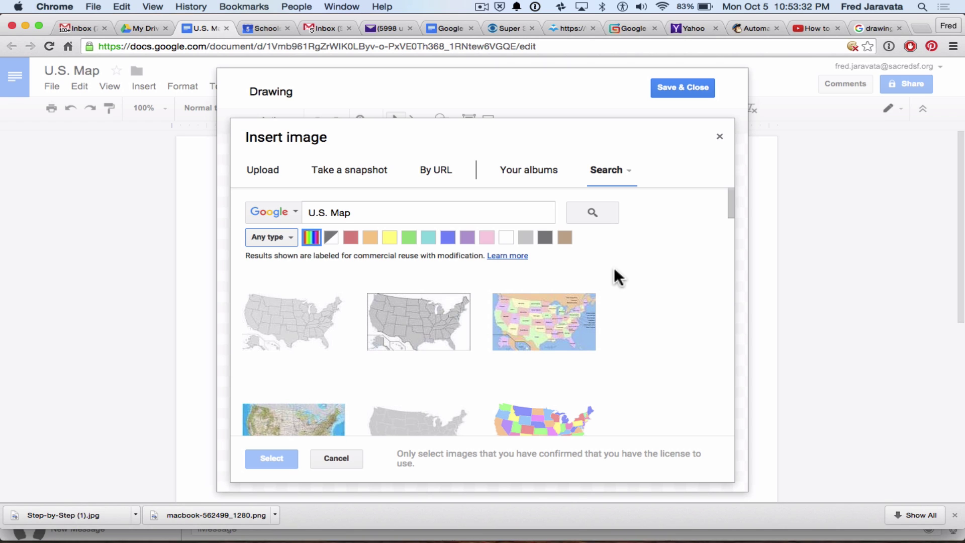
pyautogui.click(330, 238)
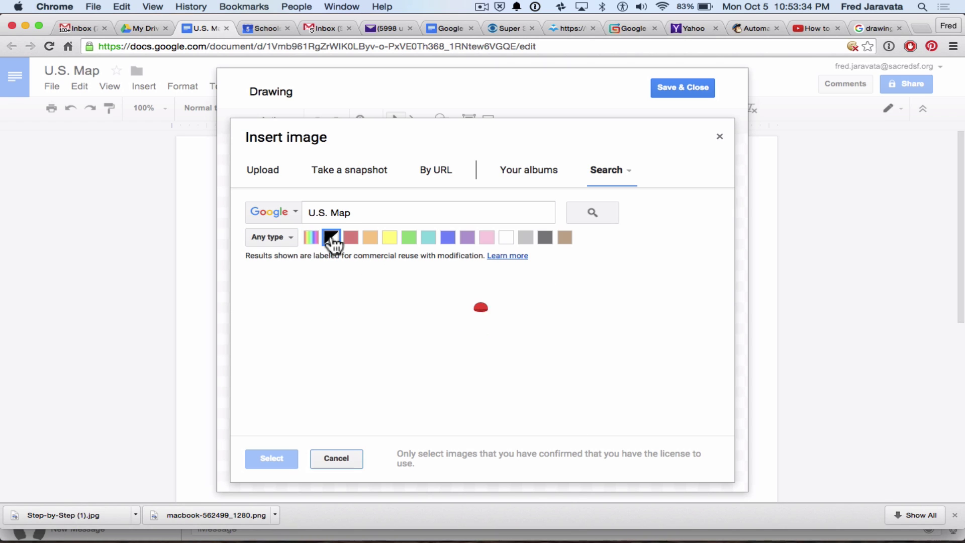
pyautogui.scroll(-5, 669, 348)
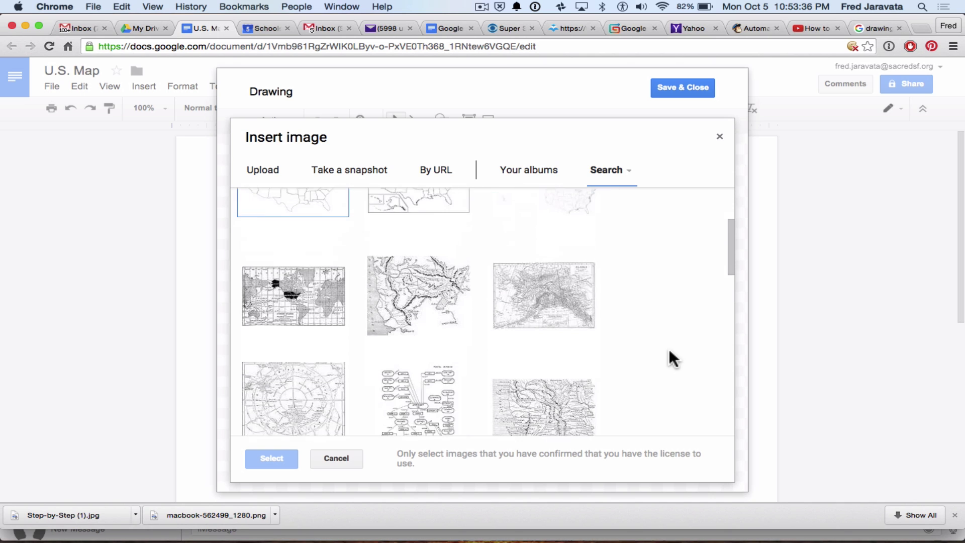
pyautogui.scroll(5, 438, 263)
# Step: Try red and blue filters, return to any colour, and pick the plain grey blank map
pyautogui.click(350, 238)
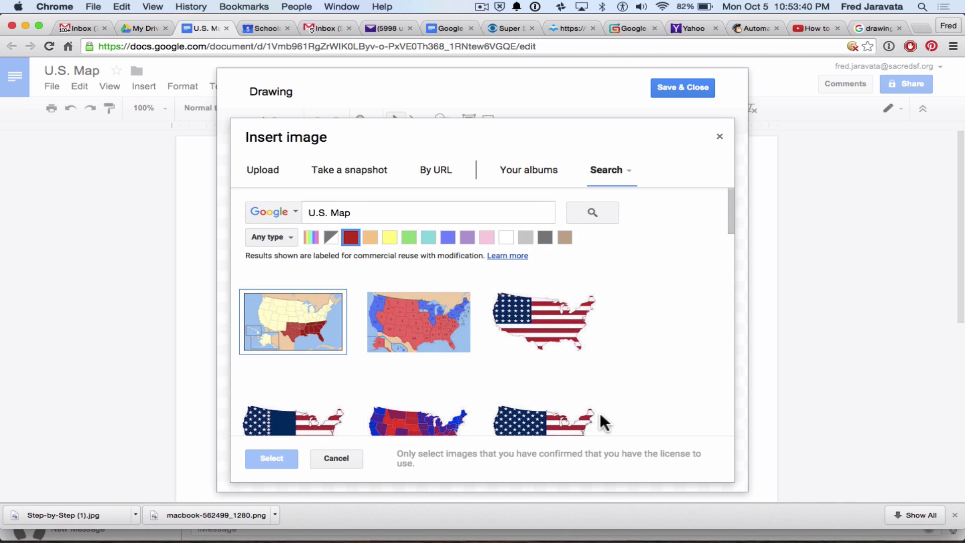
pyautogui.scroll(-2, 641, 345)
pyautogui.scroll(2, 642, 344)
pyautogui.click(448, 238)
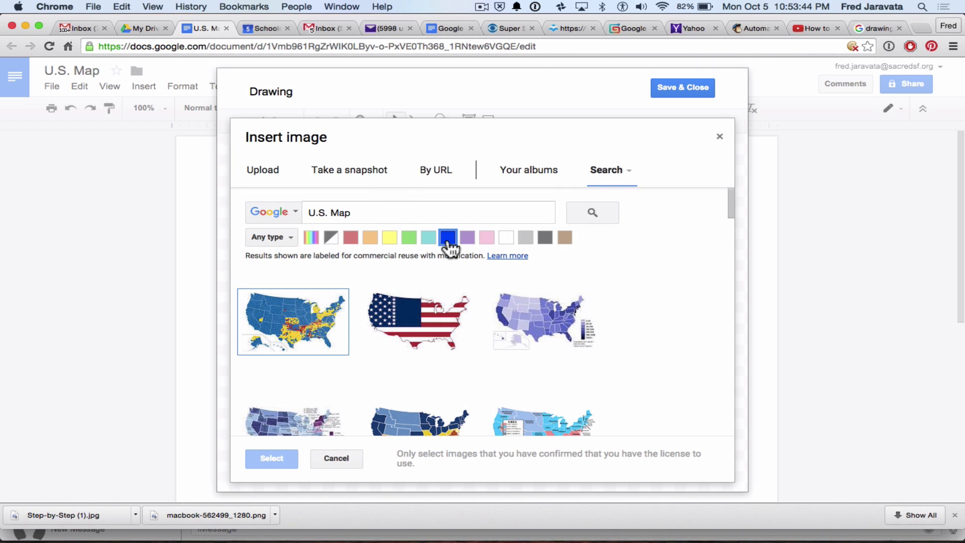
pyautogui.click(312, 237)
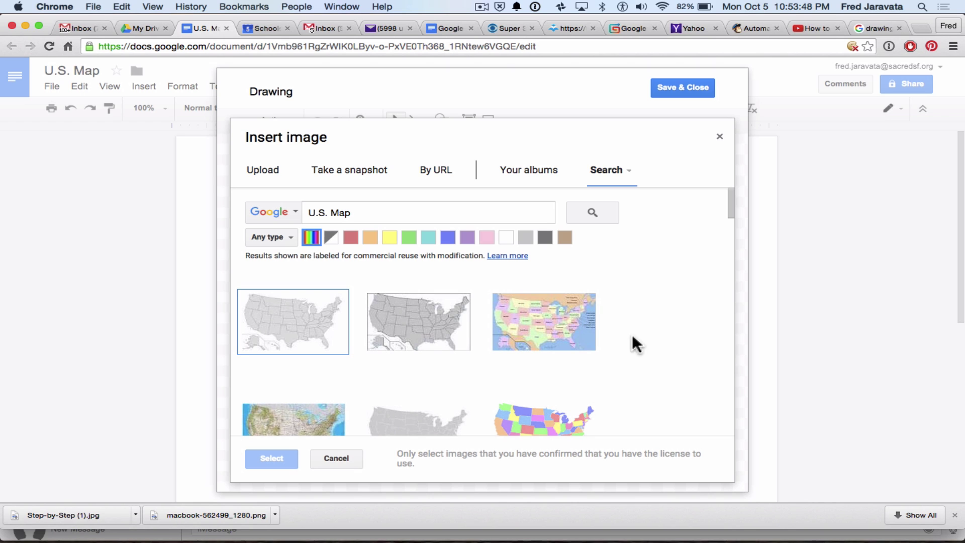
pyautogui.click(308, 317)
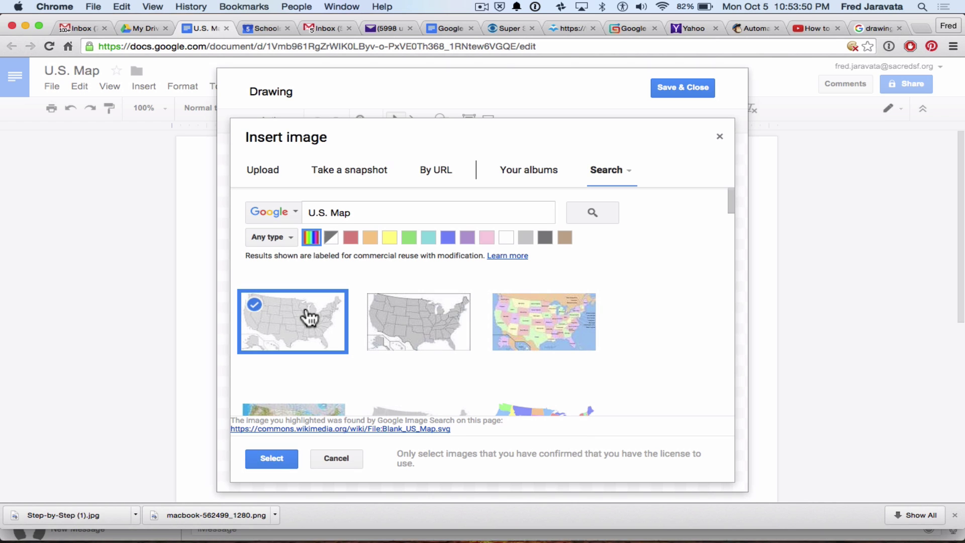
# Step: Insert the grey blank map, shrink it from the corner, and centre it on the canvas
pyautogui.click(272, 458)
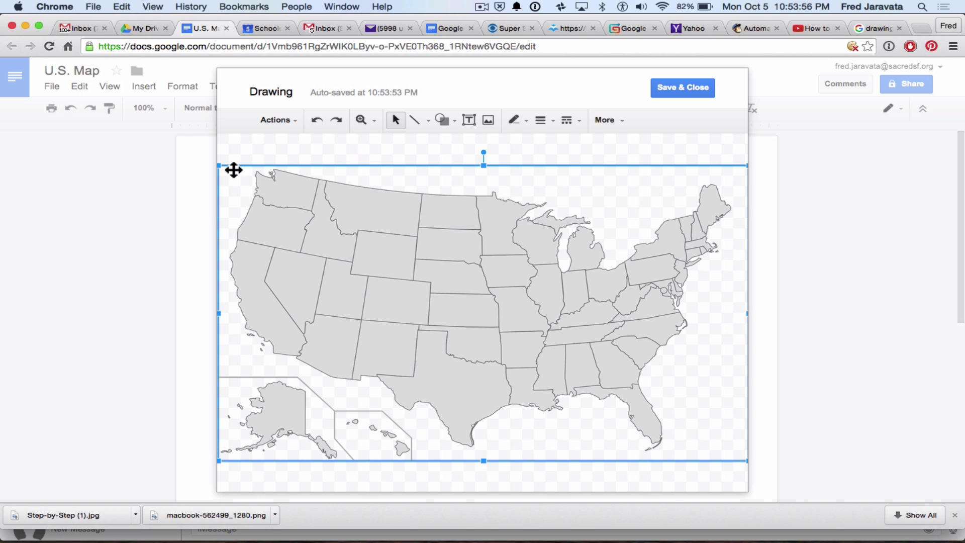
pyautogui.moveTo(219, 165); pyautogui.dragTo(399, 282)
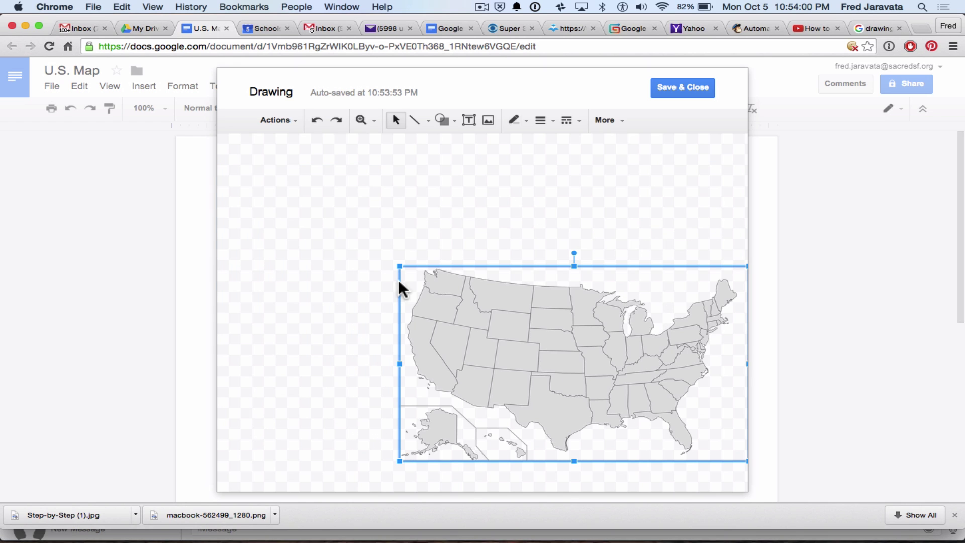
pyautogui.moveTo(487, 345); pyautogui.dragTo(428, 292)
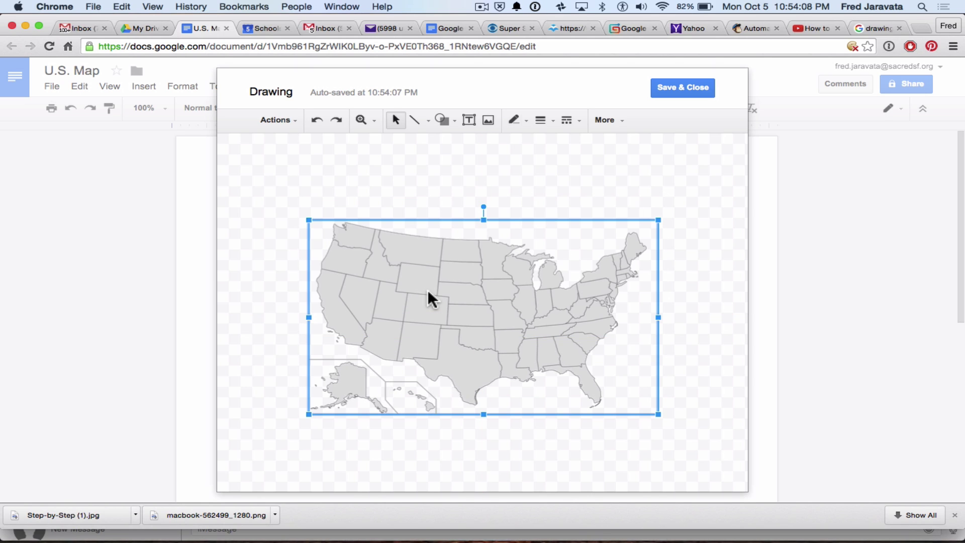
pyautogui.click(342, 195)
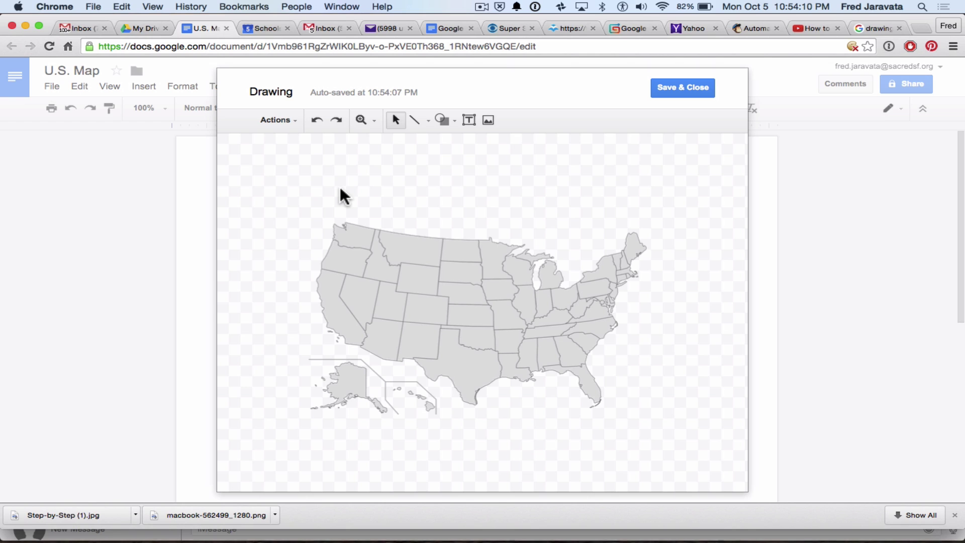
# Step: Add a 'The United States of America' text box, narrowed and centred above the map
pyautogui.click(469, 120)
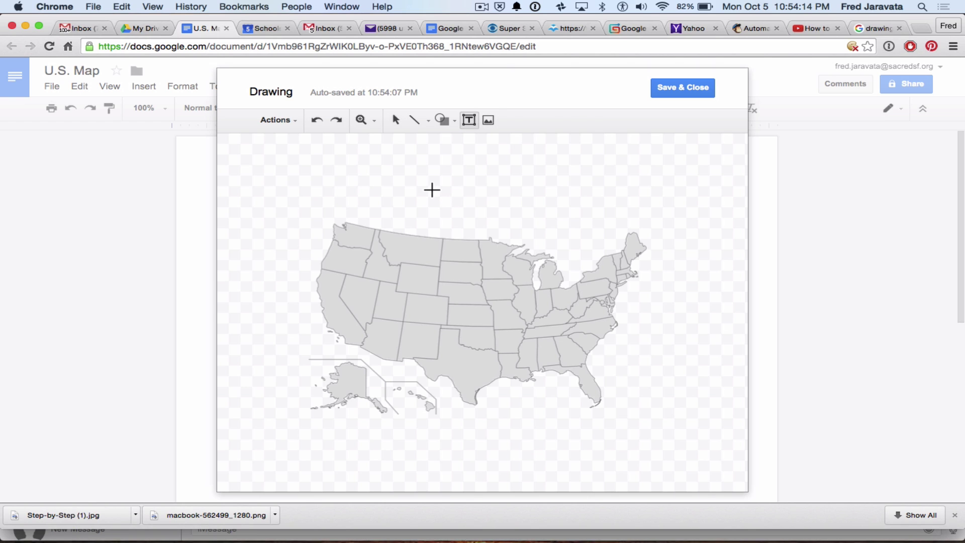
pyautogui.moveTo(431, 189); pyautogui.dragTo(484, 226)
pyautogui.write('The United S')
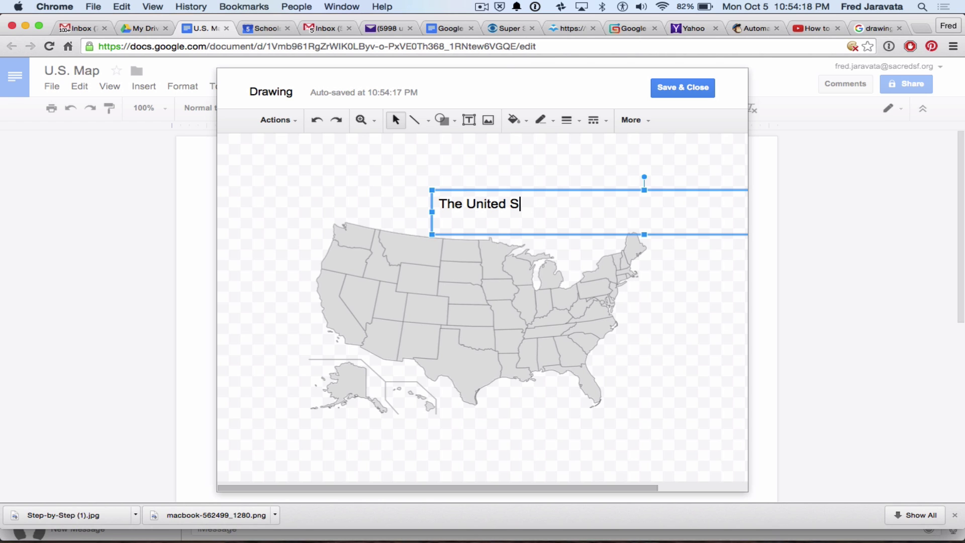
pyautogui.write('tates of America')
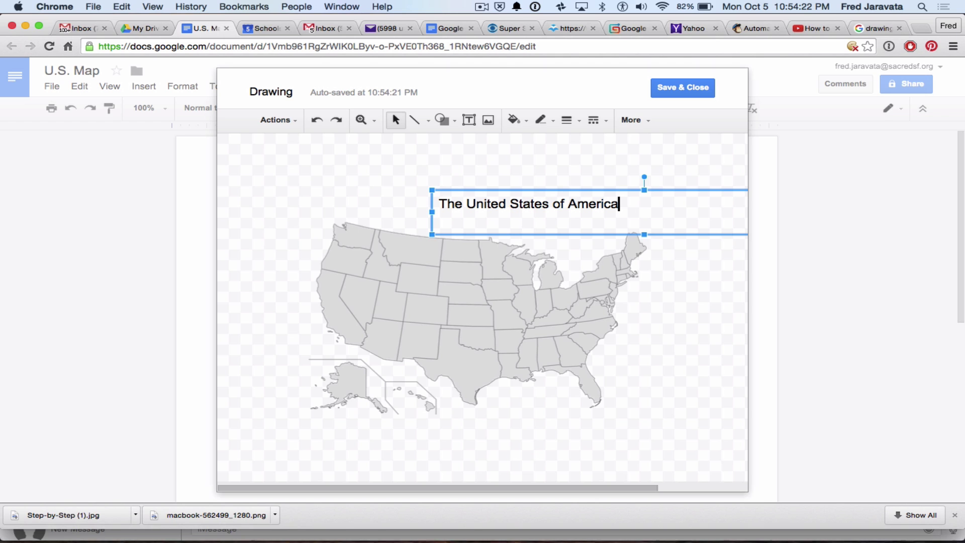
pyautogui.write(' of America')
pyautogui.click(448, 177)
pyautogui.moveTo(498, 211); pyautogui.dragTo(359, 199)
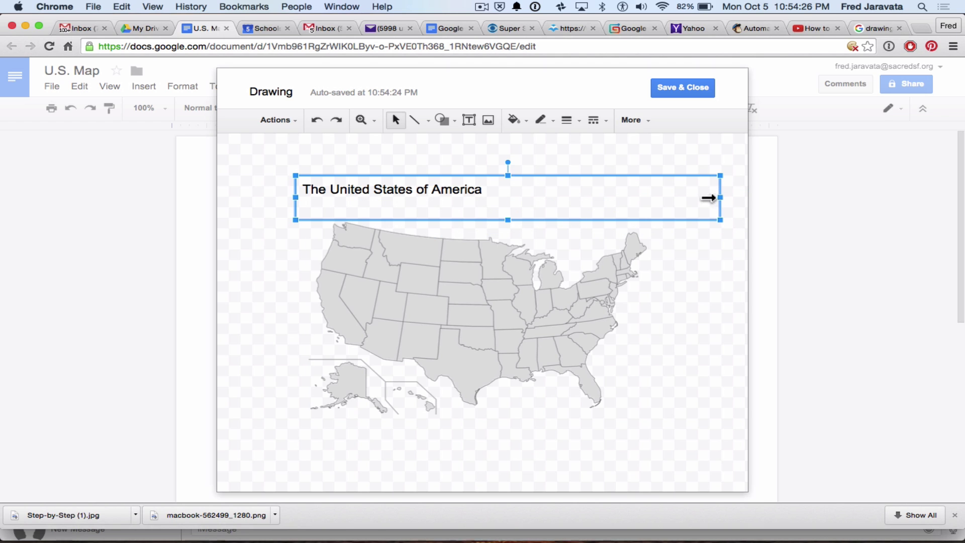
pyautogui.moveTo(708, 198); pyautogui.dragTo(497, 197)
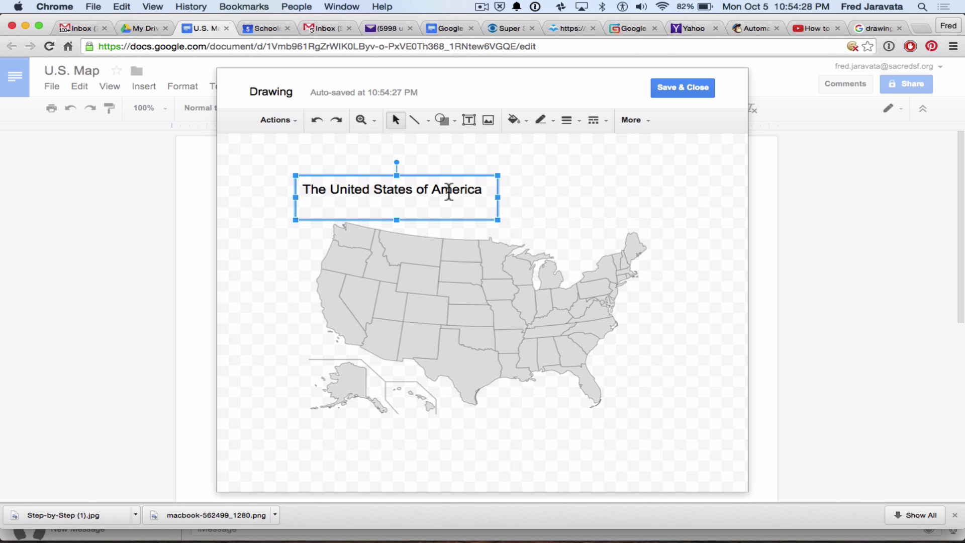
pyautogui.moveTo(442, 179); pyautogui.dragTo(529, 180)
pyautogui.click(683, 314)
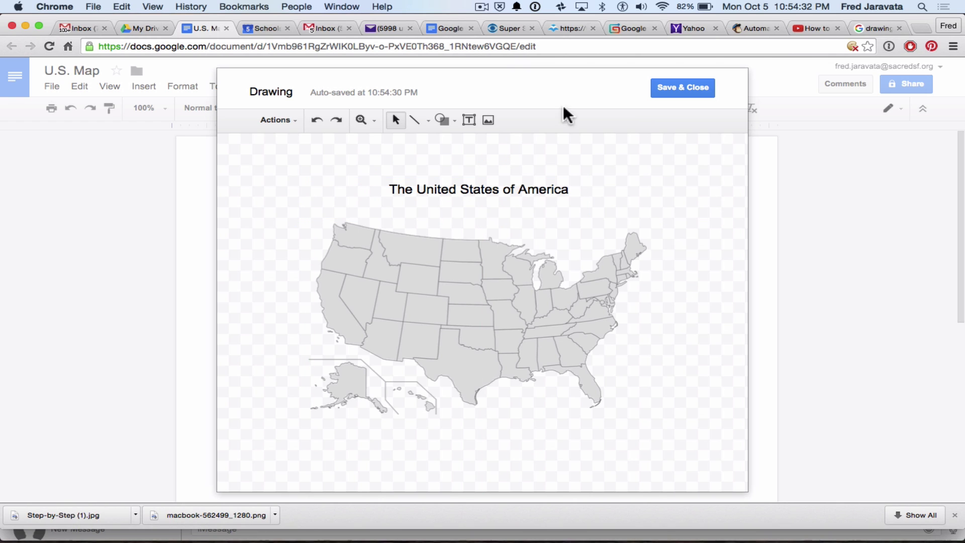
pyautogui.click(443, 120)
pyautogui.moveTo(484, 167)
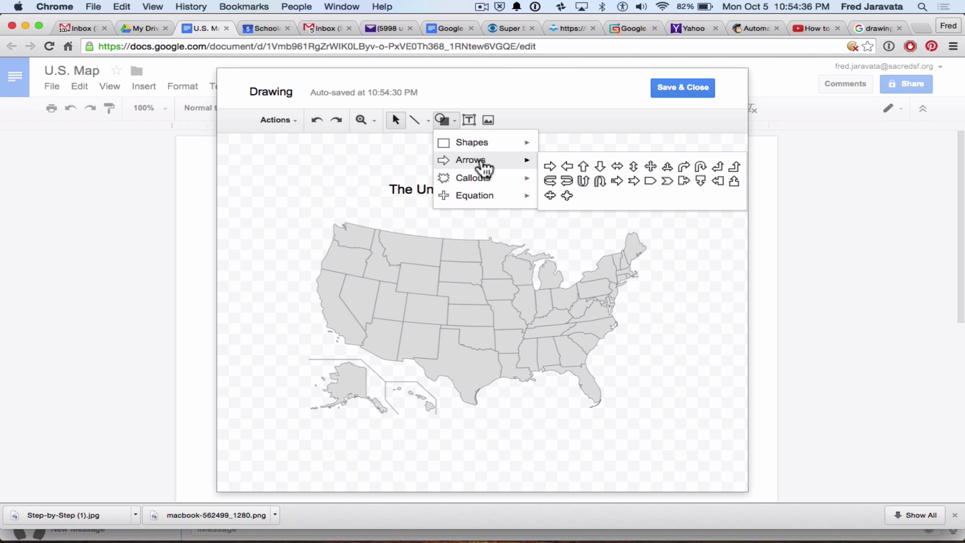
pyautogui.moveTo(487, 146)
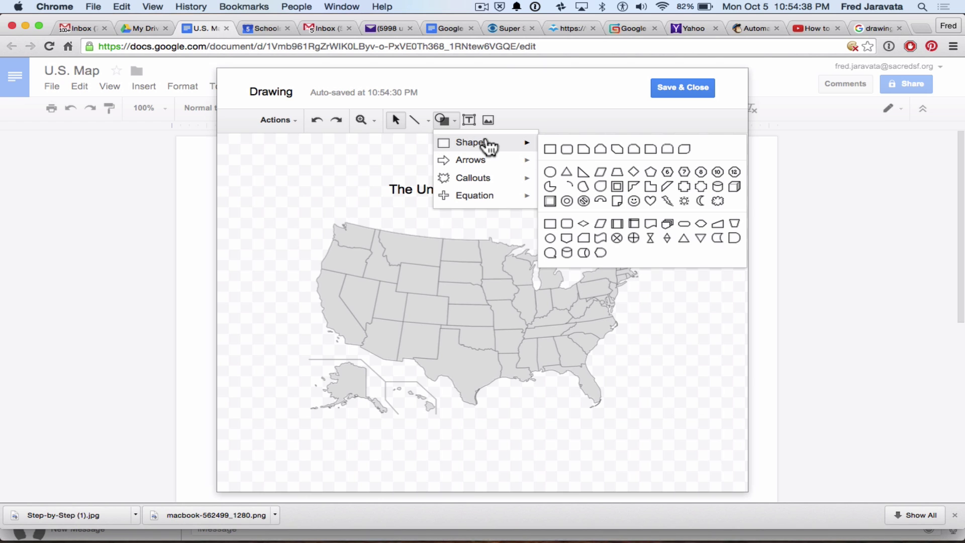
pyautogui.moveTo(490, 183)
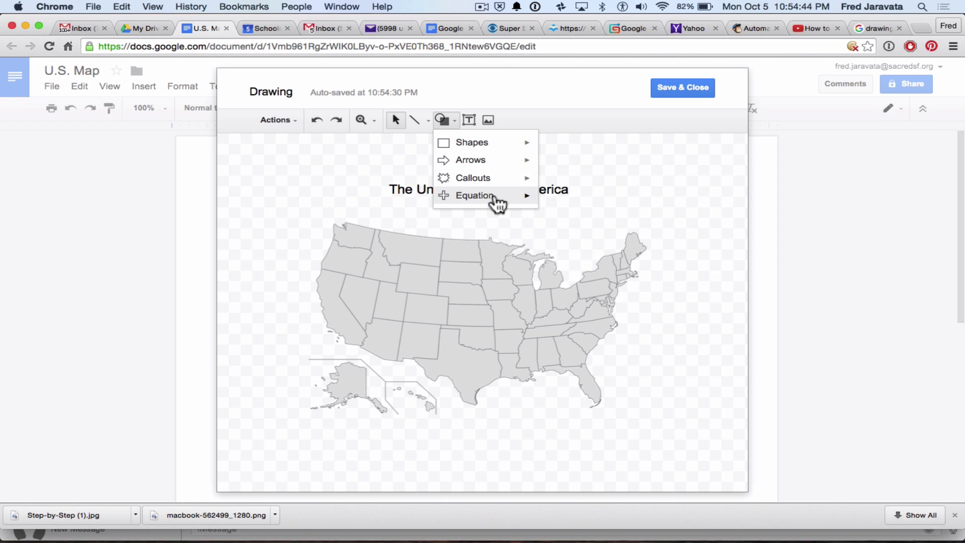
pyautogui.moveTo(497, 203)
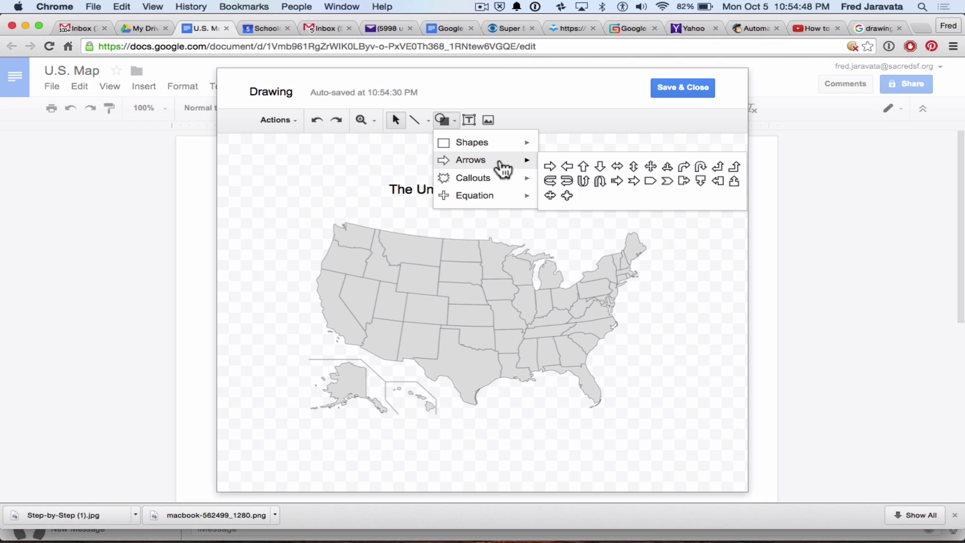
pyautogui.click(493, 105)
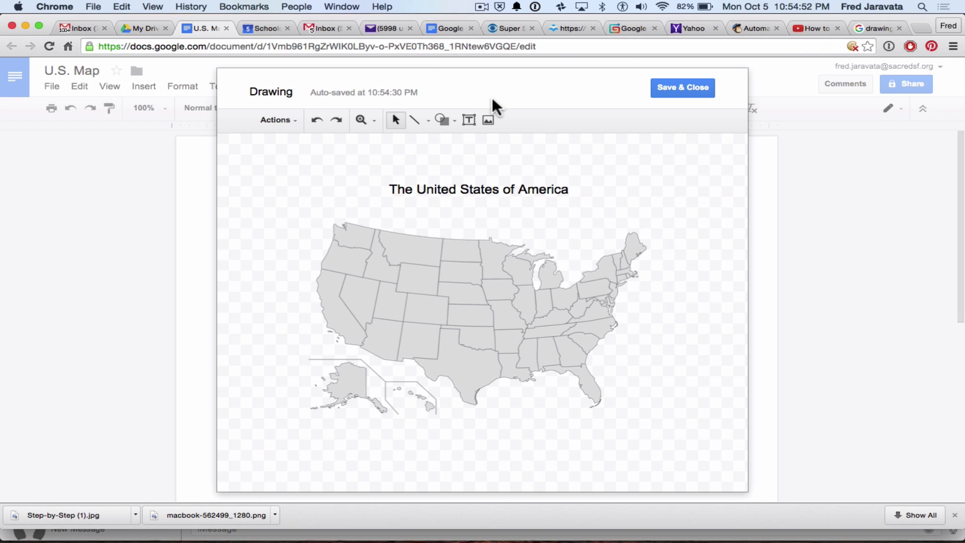
# Step: Draw an arrow on the map from California toward Wyoming
pyautogui.click(429, 124)
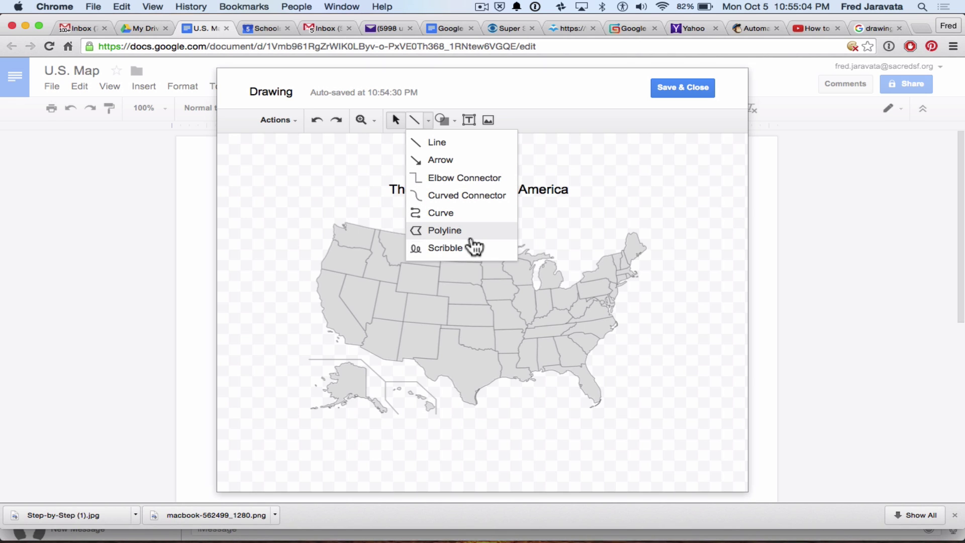
pyautogui.click(443, 161)
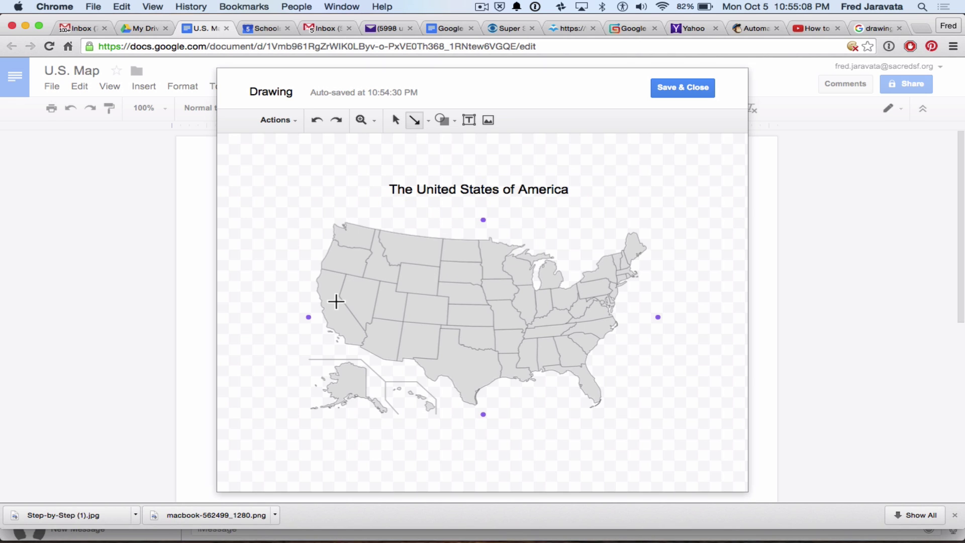
pyautogui.moveTo(336, 301); pyautogui.dragTo(426, 275)
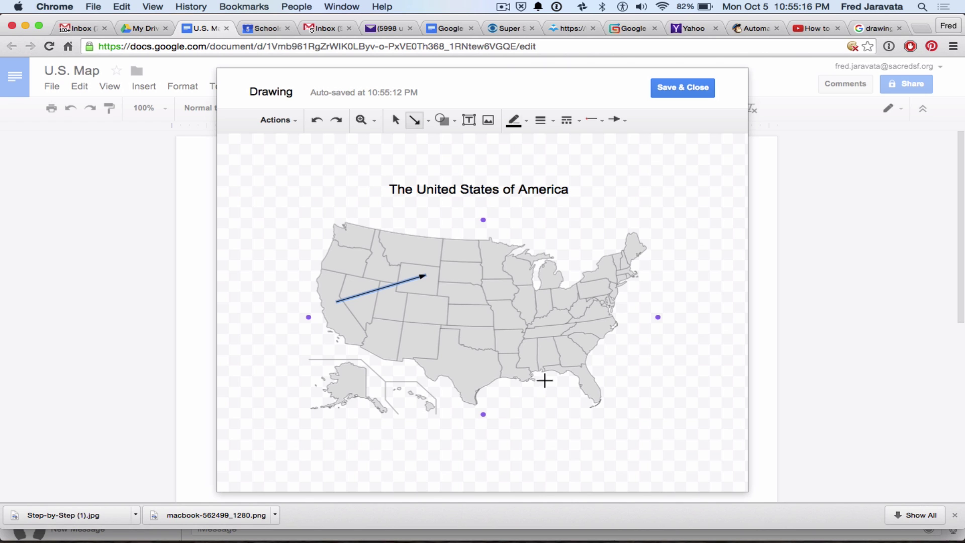
# Step: Delete the stray arrow and reposition the other so it points at San Francisco
pyautogui.click(423, 276)
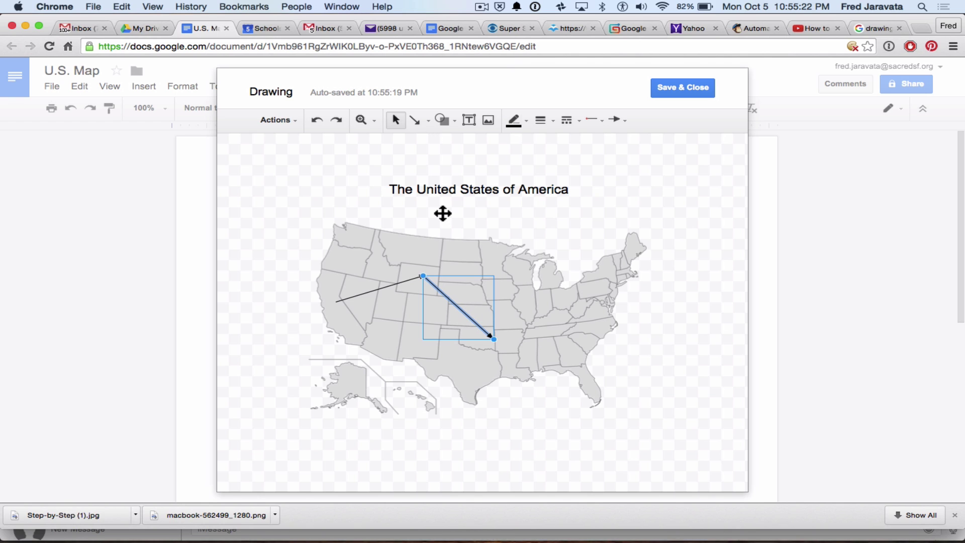
pyautogui.press('Delete')
pyautogui.click(391, 284)
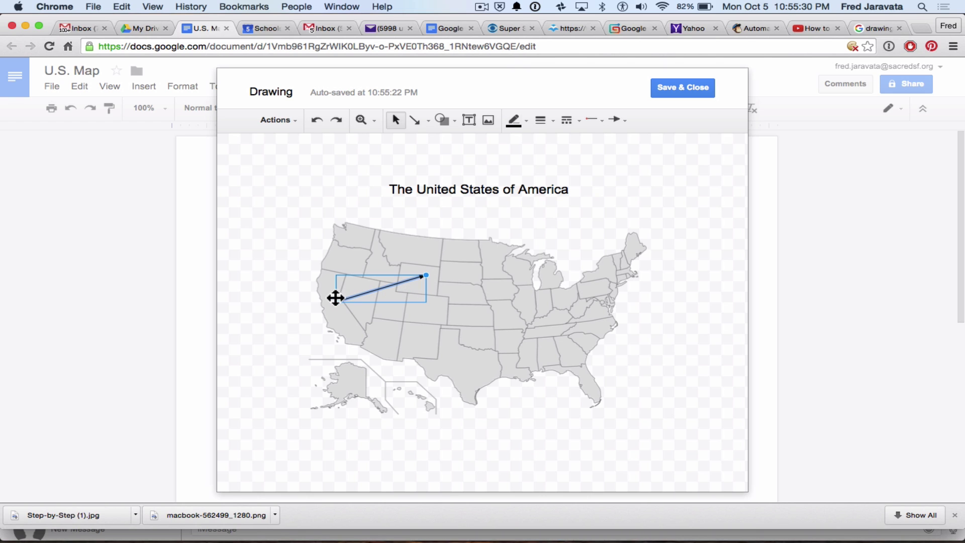
pyautogui.moveTo(334, 302); pyautogui.dragTo(496, 255)
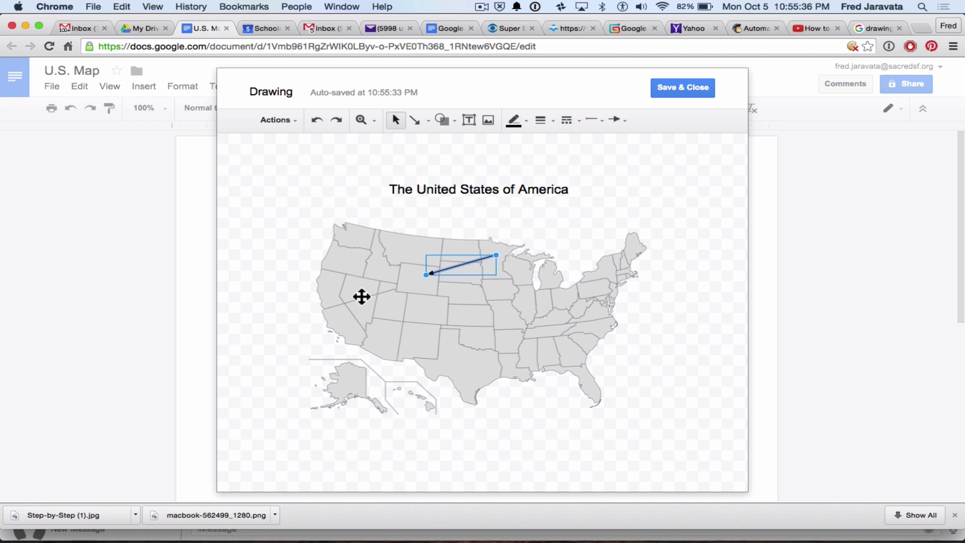
pyautogui.moveTo(365, 291); pyautogui.dragTo(363, 290)
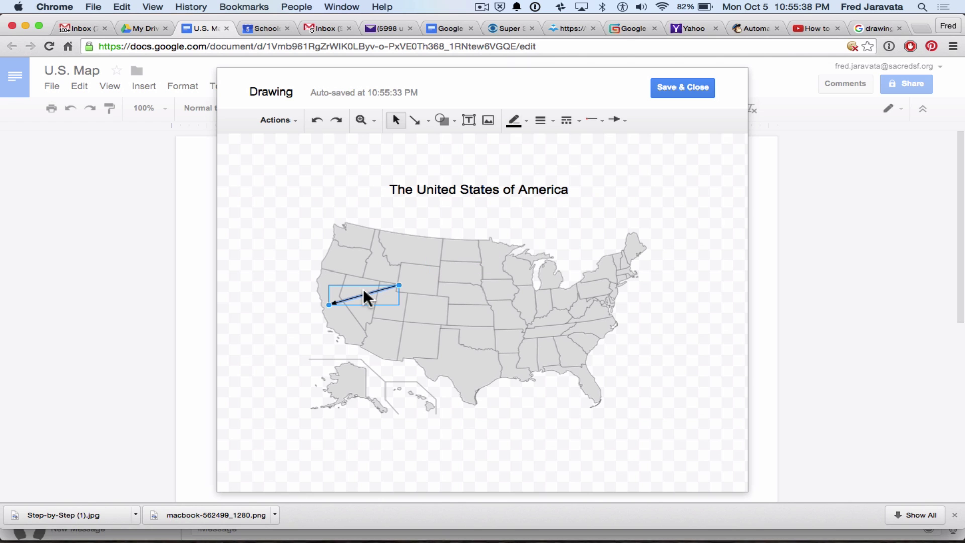
pyautogui.click(255, 297)
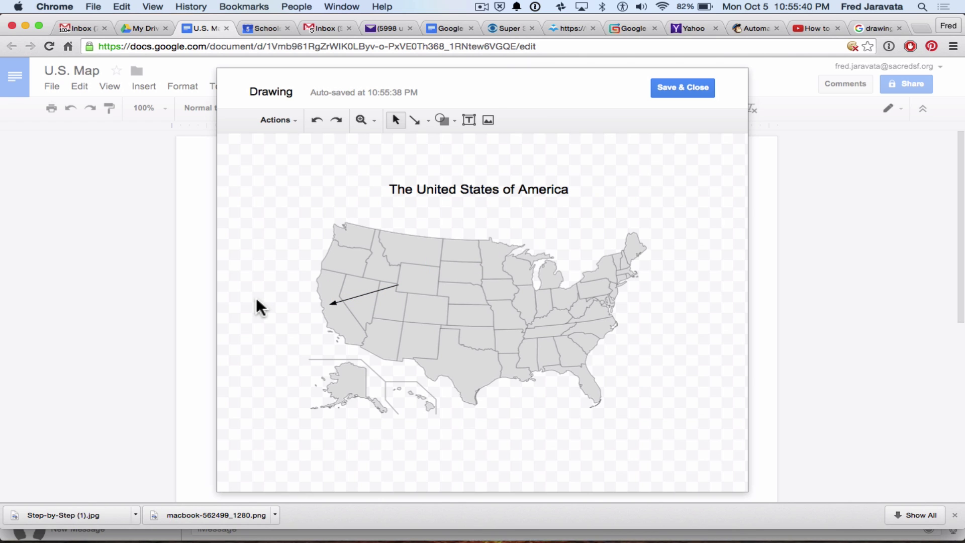
pyautogui.click(359, 295)
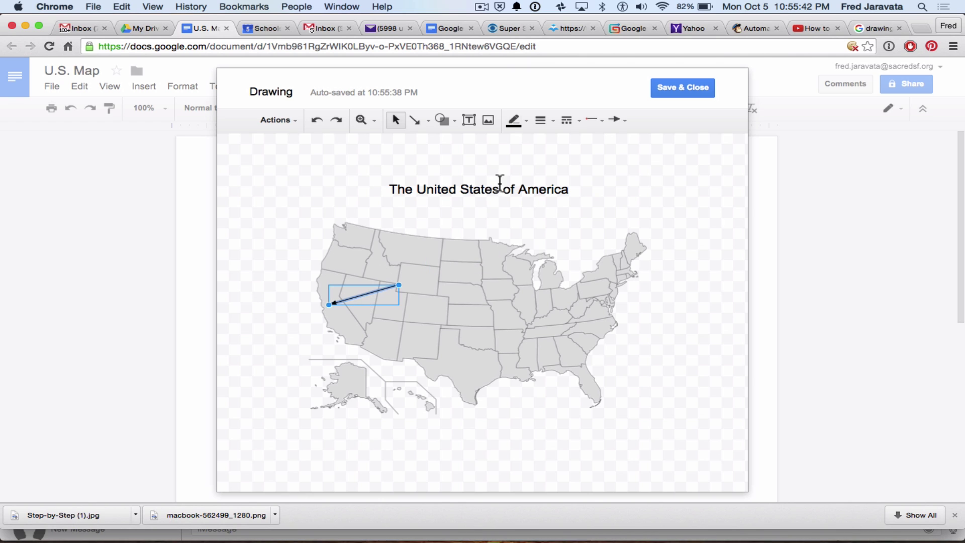
# Step: Give the arrow a 4px line weight and a red line colour
pyautogui.click(541, 120)
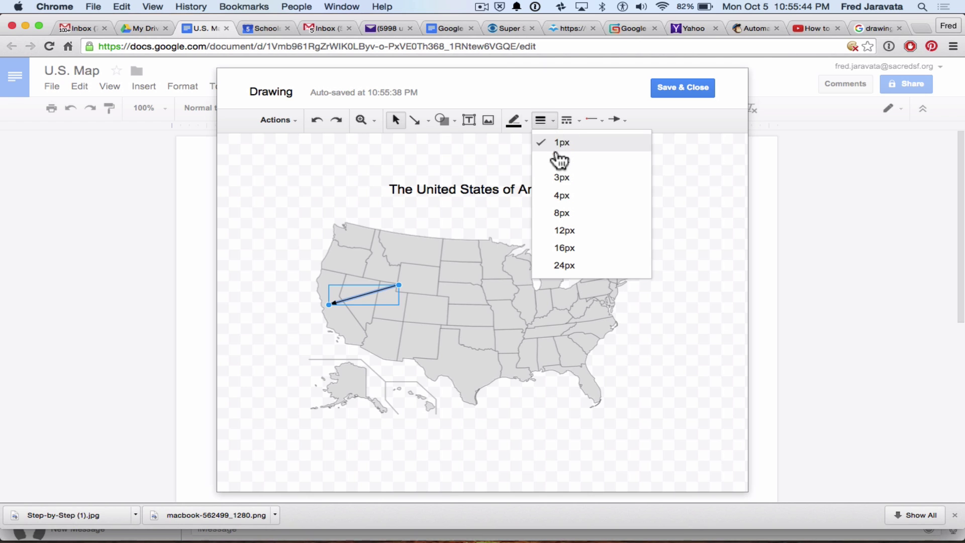
pyautogui.click(554, 117)
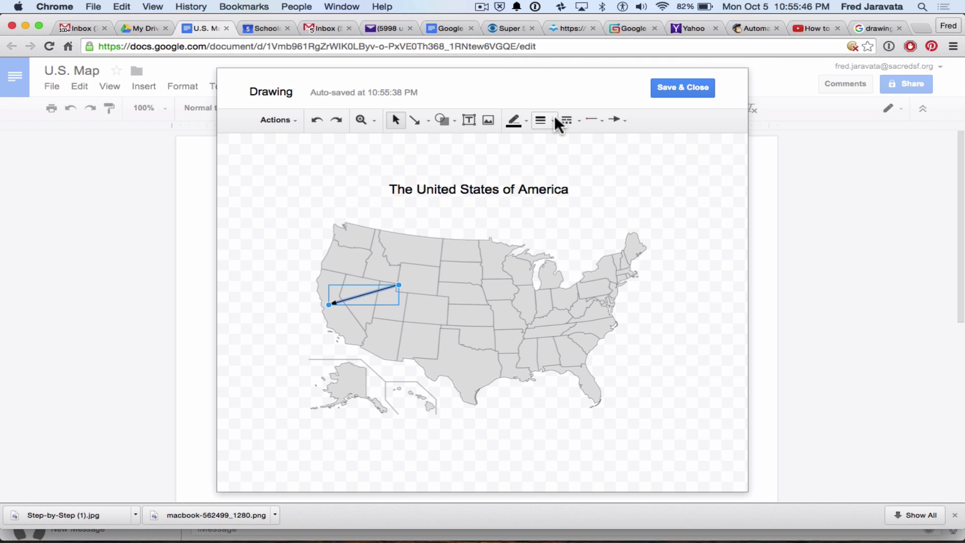
pyautogui.click(554, 117)
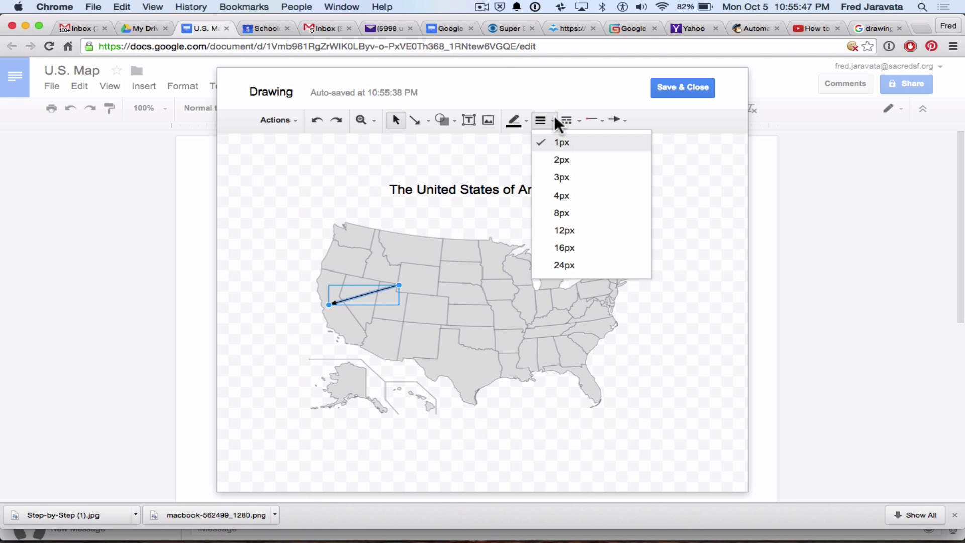
pyautogui.click(564, 213)
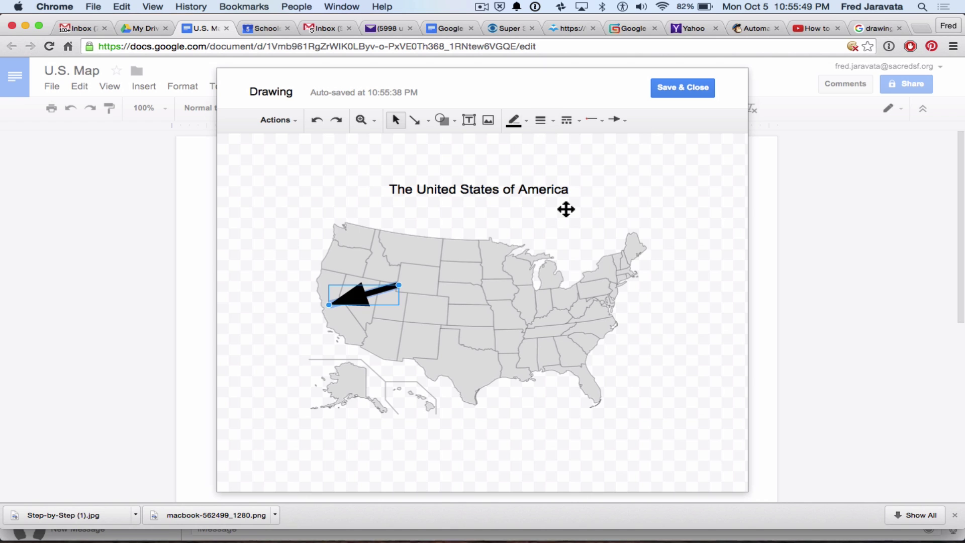
pyautogui.click(551, 121)
pyautogui.click(558, 196)
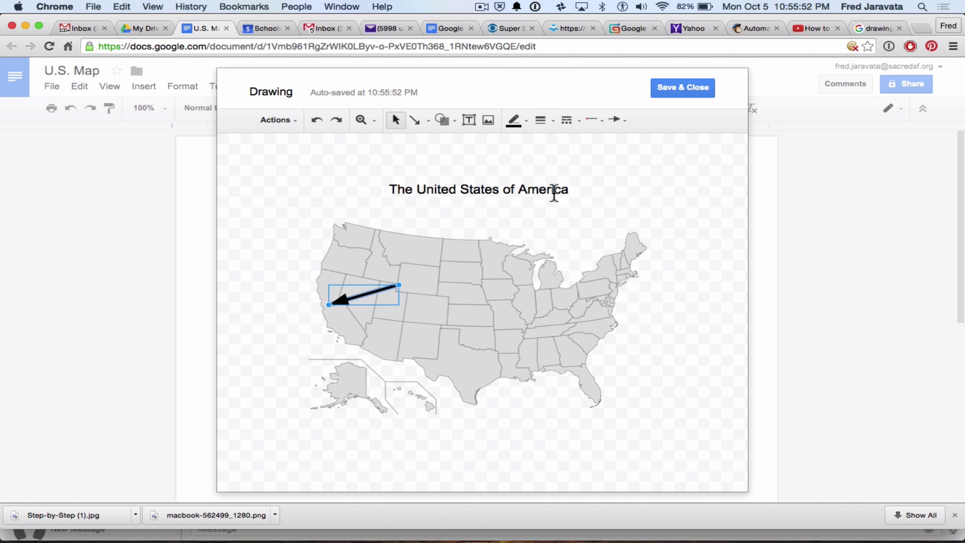
pyautogui.click(527, 124)
pyautogui.click(529, 188)
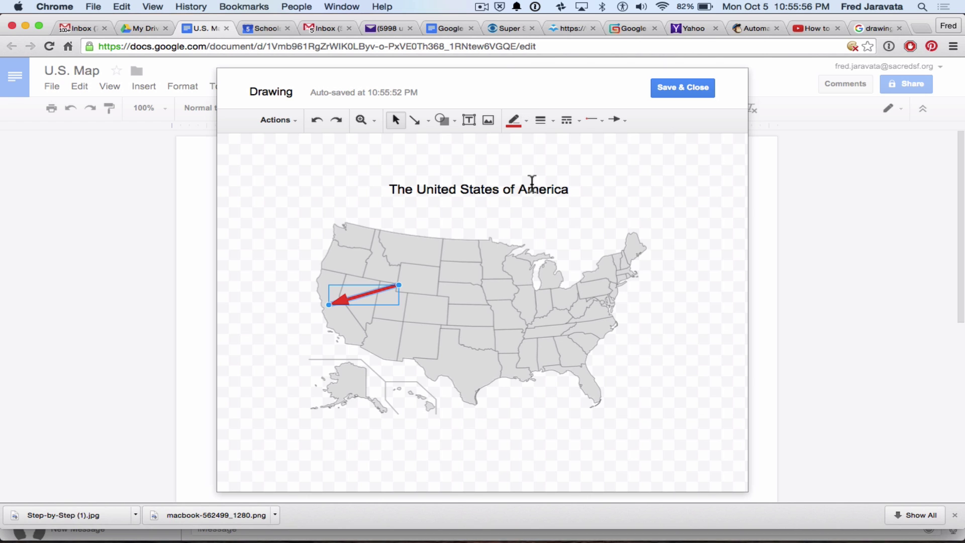
pyautogui.click(688, 206)
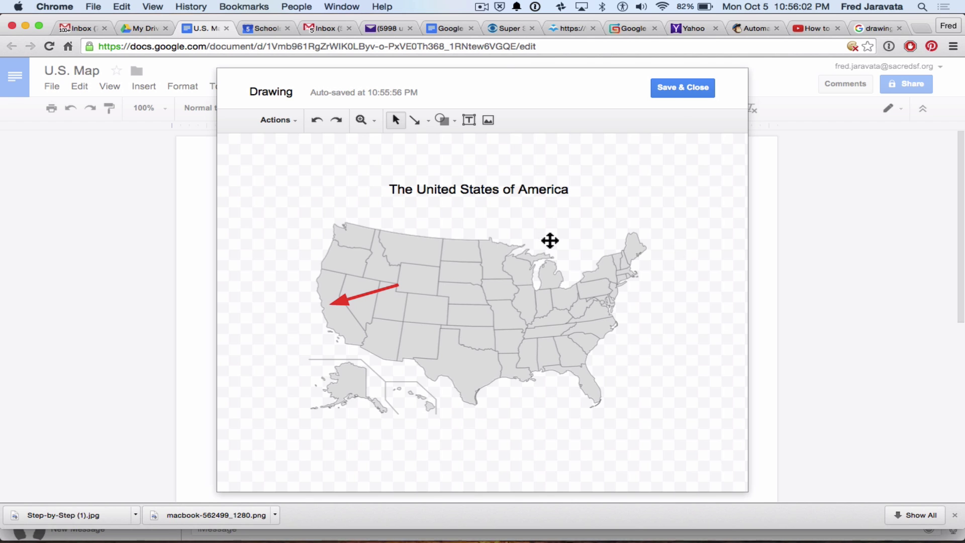
# Step: Insert the map drawing into the document, centre it on the page, and reopen it for editing
pyautogui.click(682, 87)
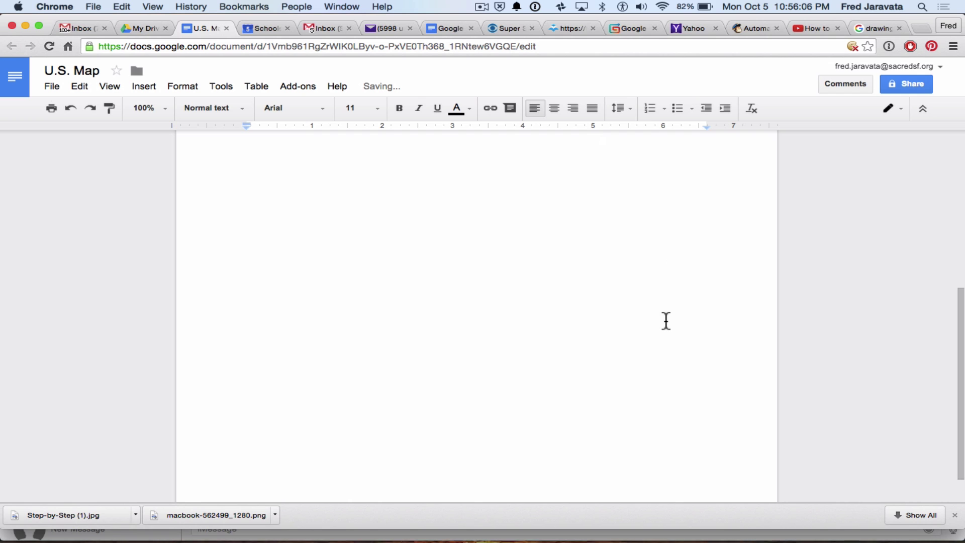
pyautogui.scroll(5, 666, 320)
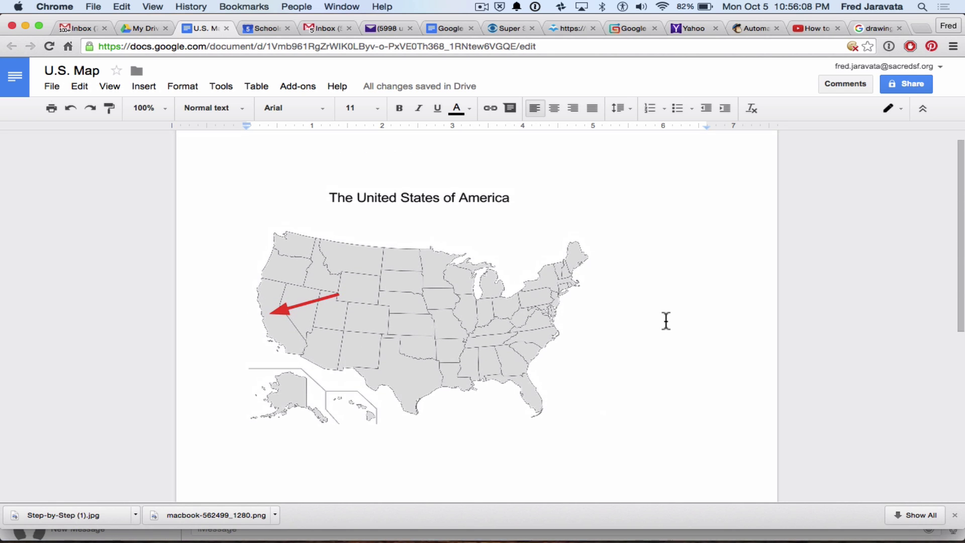
pyautogui.click(543, 284)
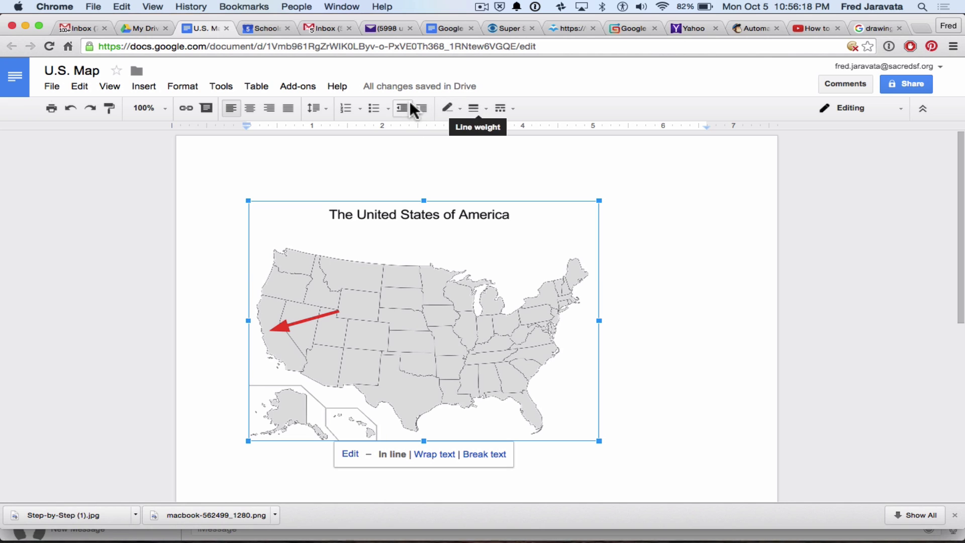
pyautogui.click(257, 107)
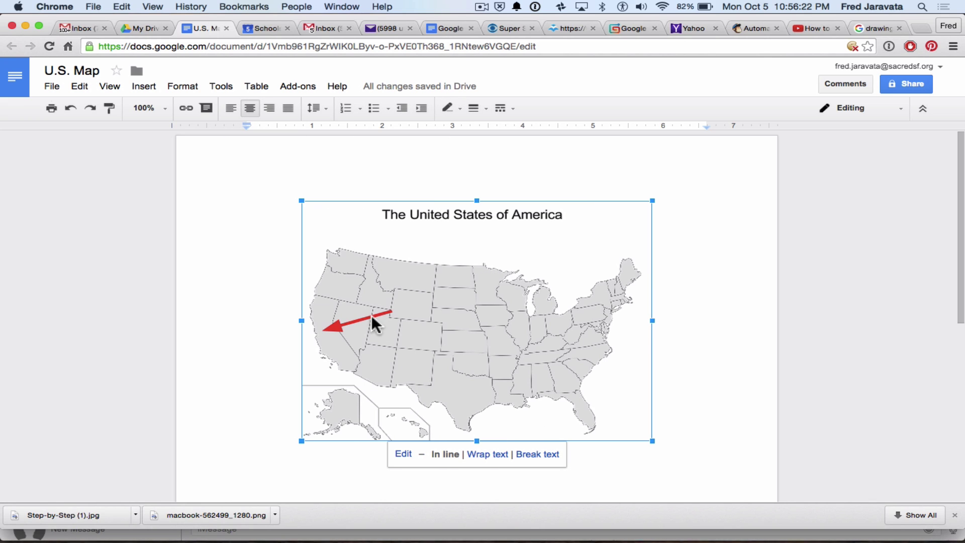
pyautogui.click(408, 454)
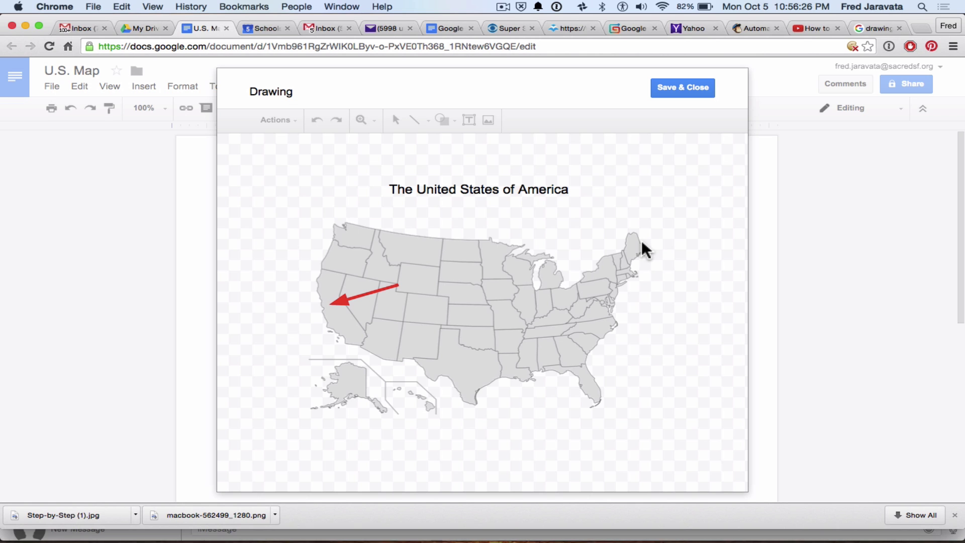
# Step: Check the map image and red arrow, then save and close the drawing and deselect it
pyautogui.click(388, 284)
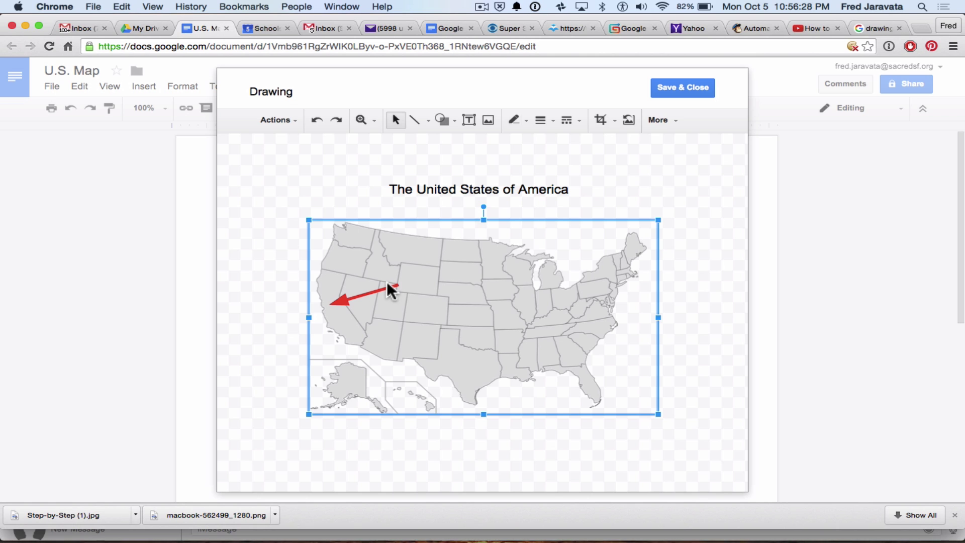
pyautogui.click(377, 292)
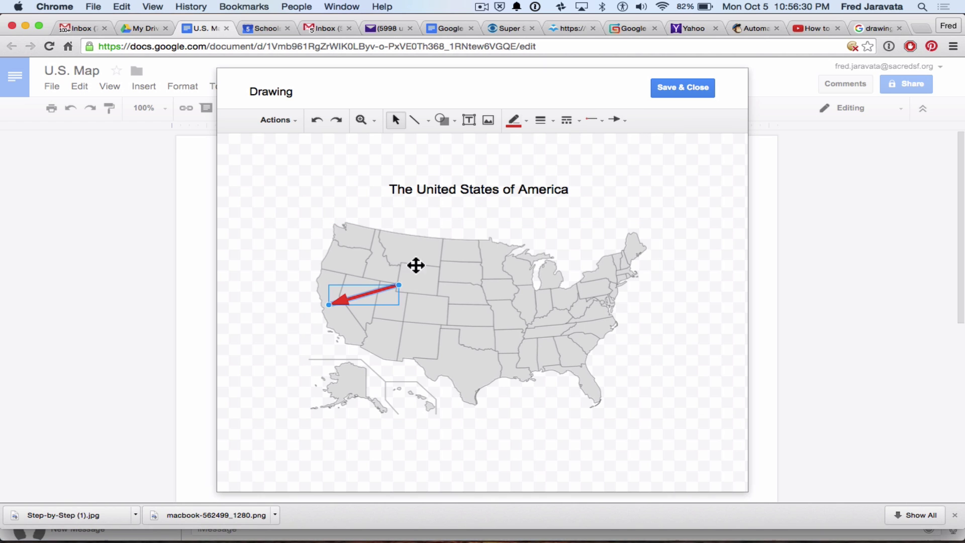
pyautogui.click(689, 91)
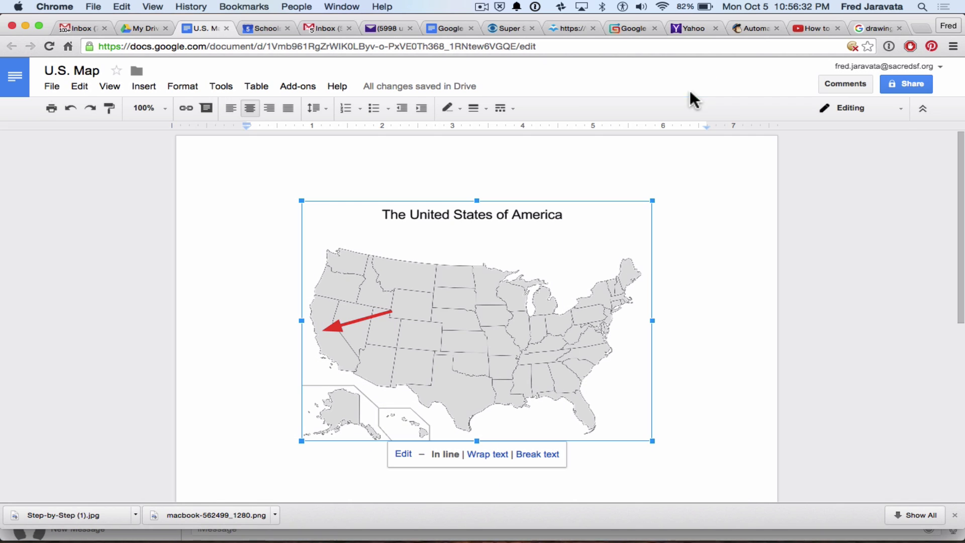
pyautogui.click(689, 365)
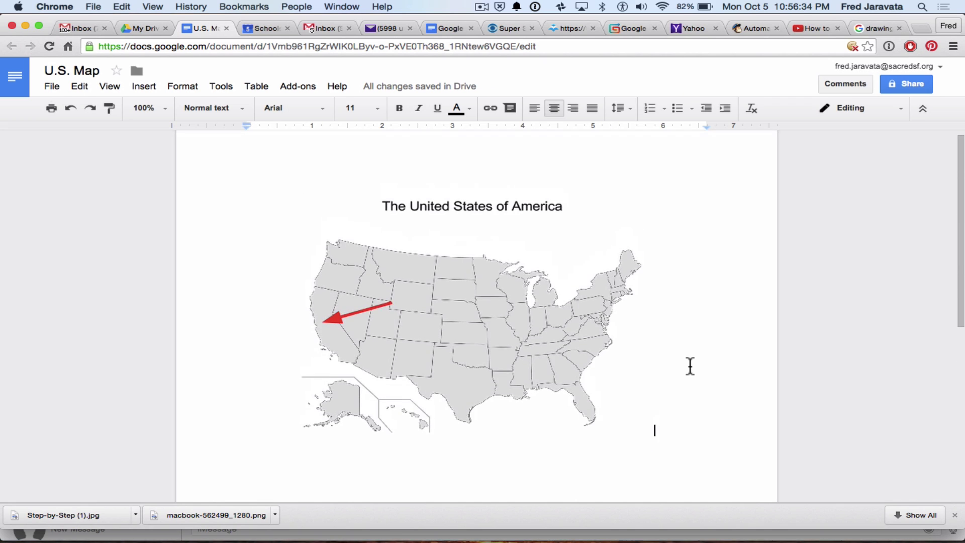